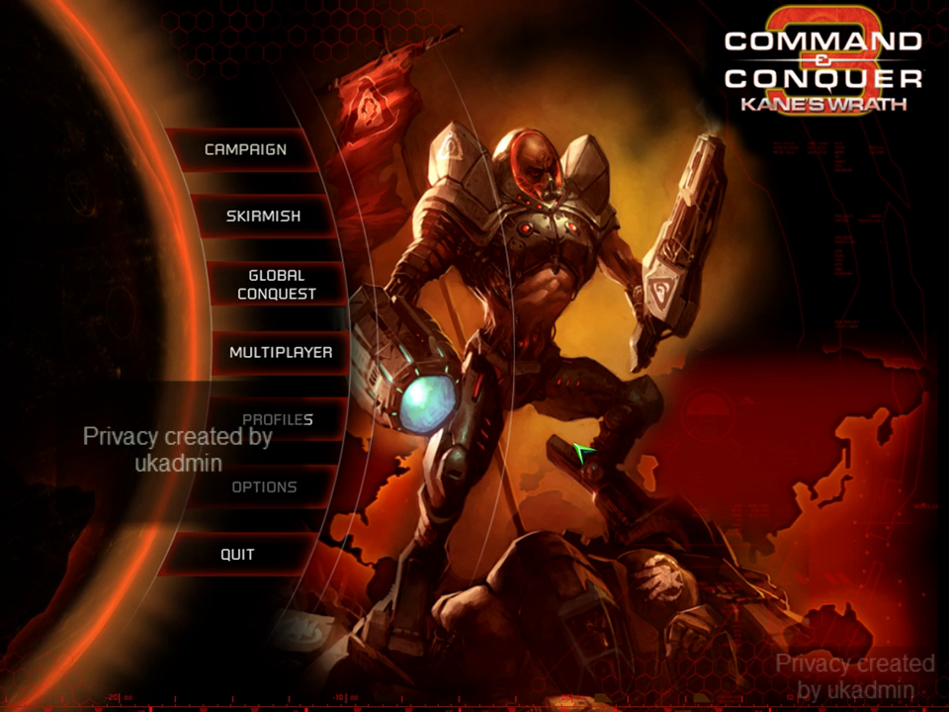
Step: Bring up the Steam overlay over the Kane's Wrath main menu with Shift+Tab
key(shift+Tab)
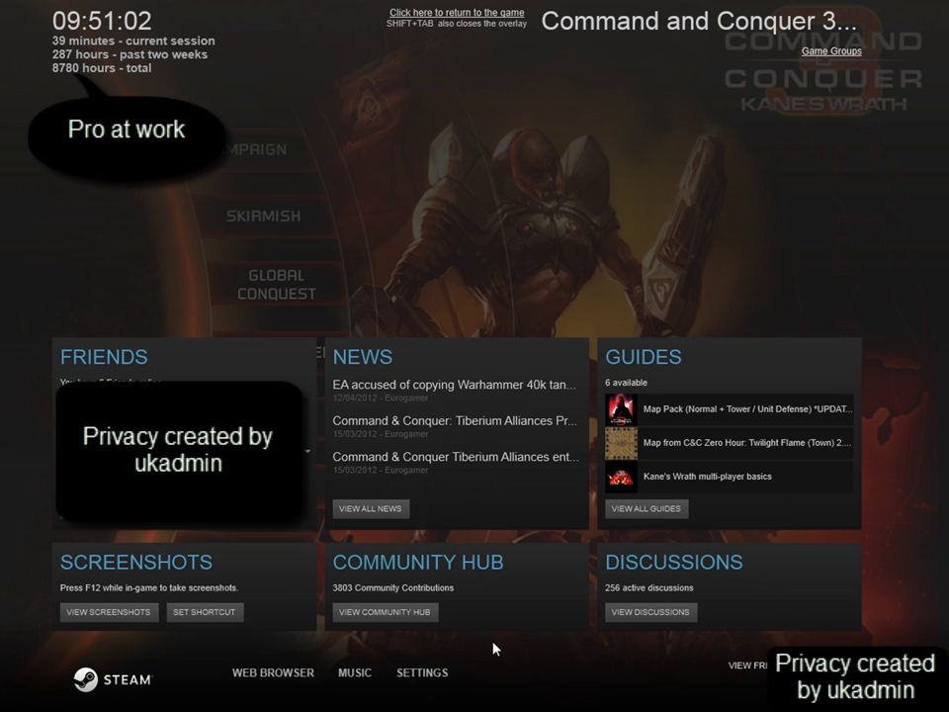
Step: Launch the overlay web browser to reach the Google UK homepage
click(284, 679)
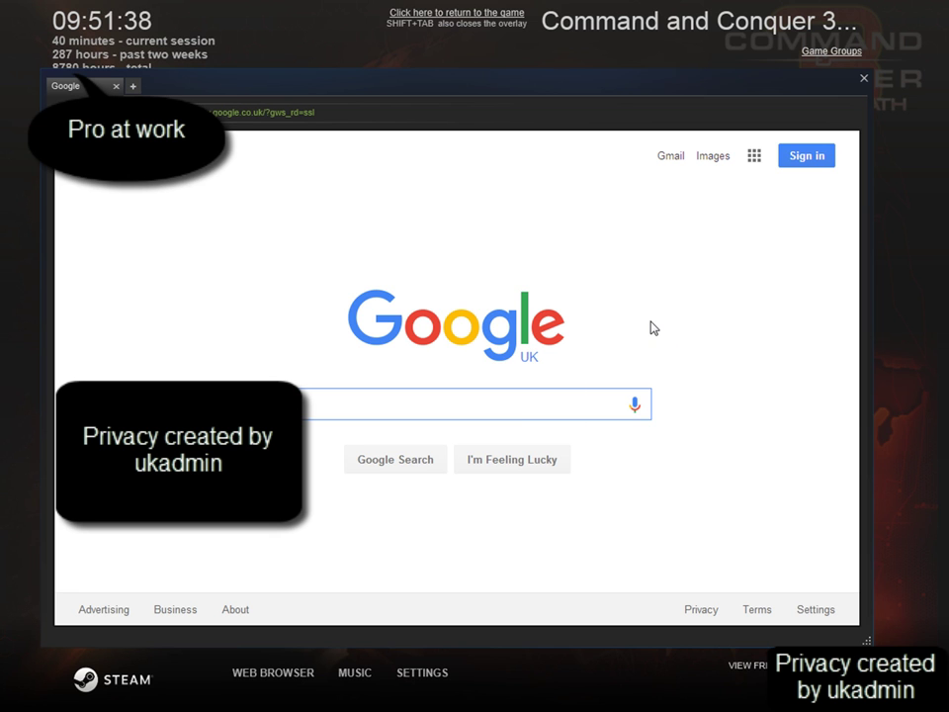
Step: Search Google for 'cnc online' and open the C&C:Online multiplayer server result
click(553, 404)
text(cnc on)
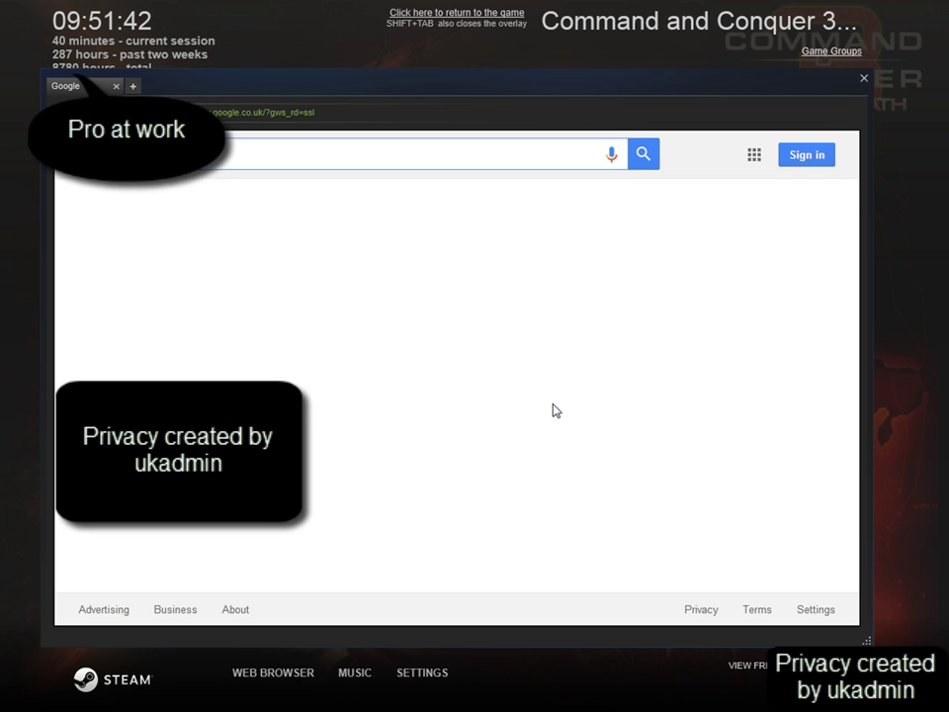
key(Return)
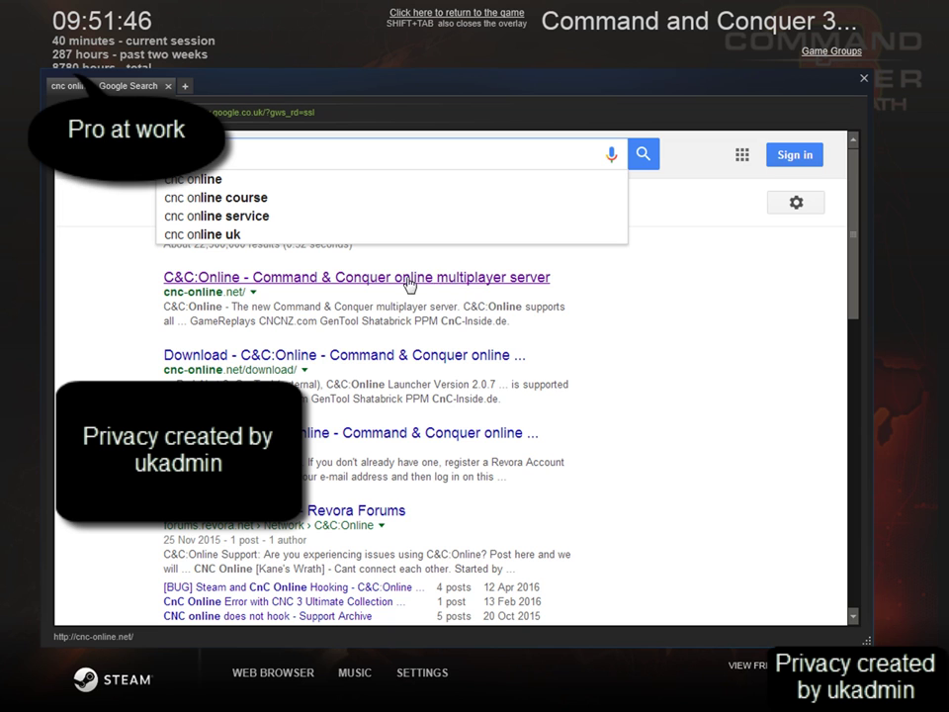
click(373, 284)
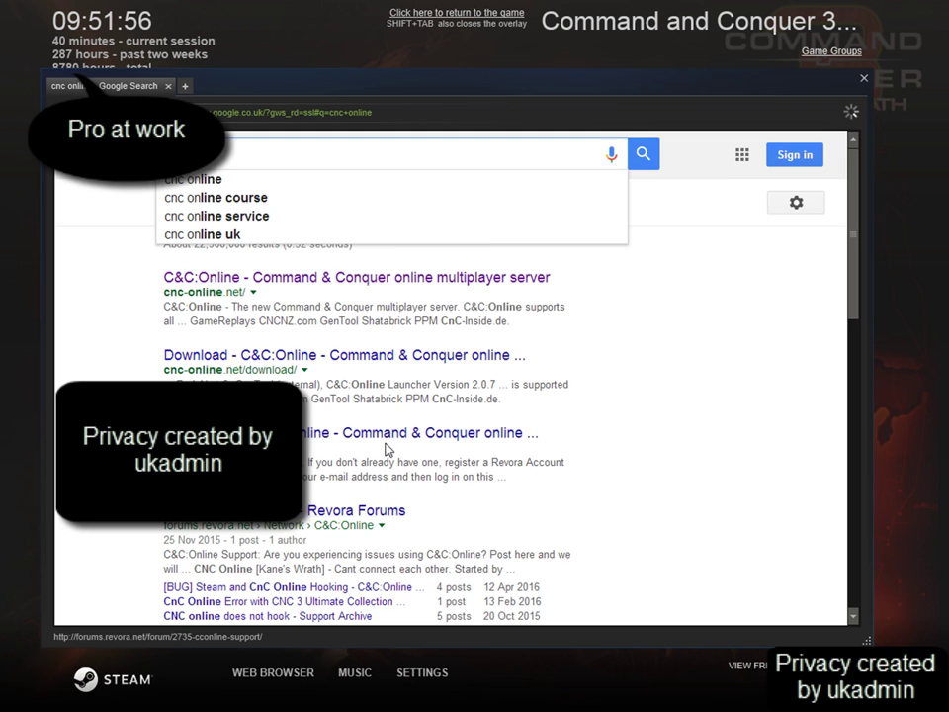
scroll(376, 447, down, 1)
scroll(383, 442, down, 2)
scroll(383, 442, down, 2)
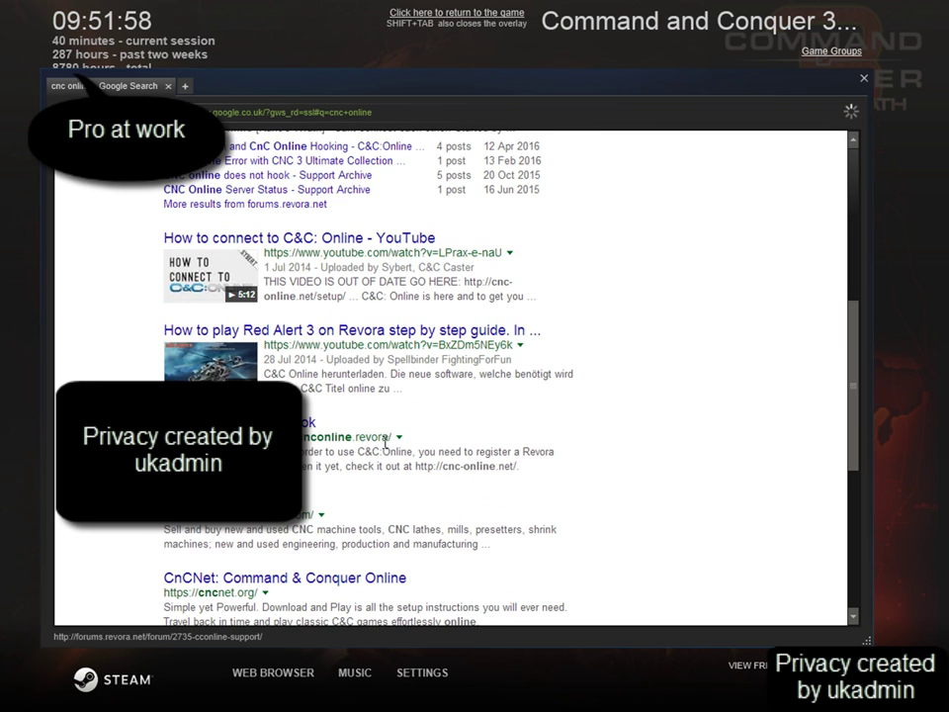
scroll(386, 445, up, 5)
scroll(390, 450, up, 1)
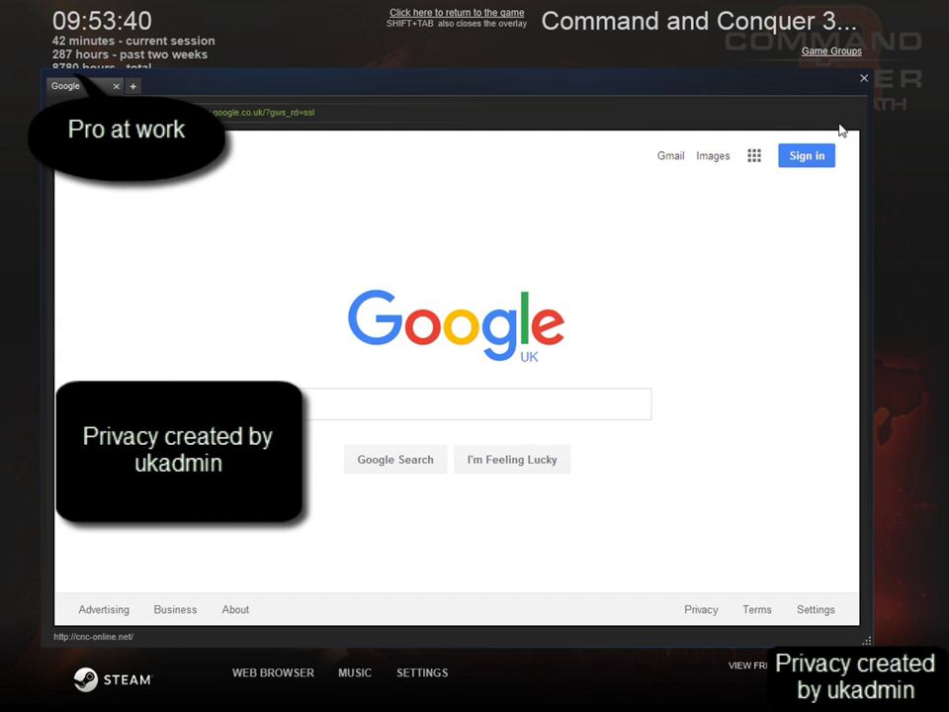
Step: Close the overlay web browser, then dismiss the Steam overlay with Shift+Tab
click(864, 78)
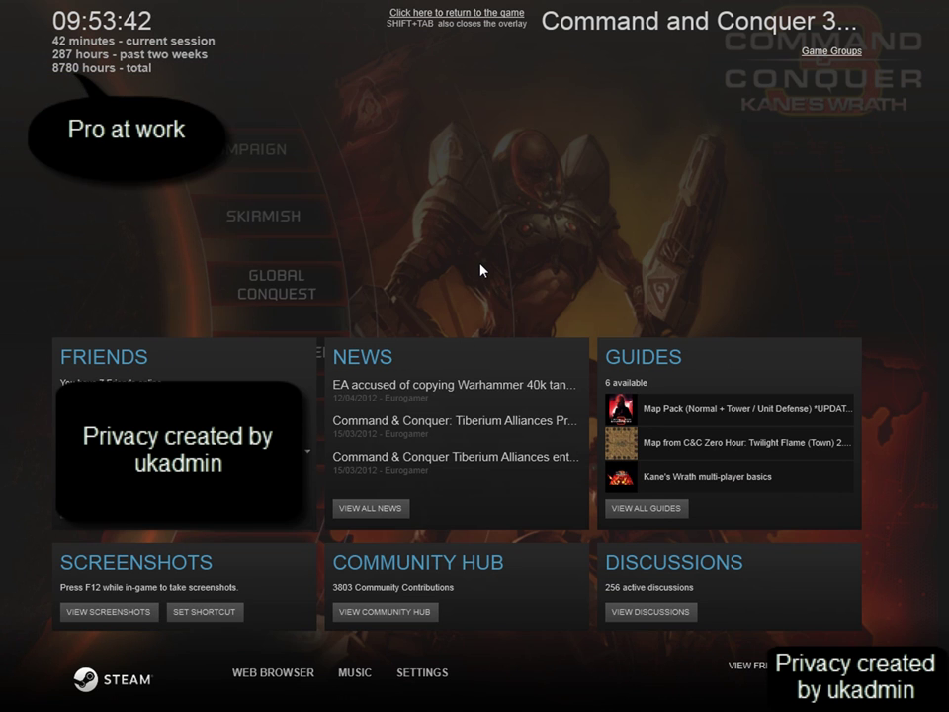
key(shift+Tab)
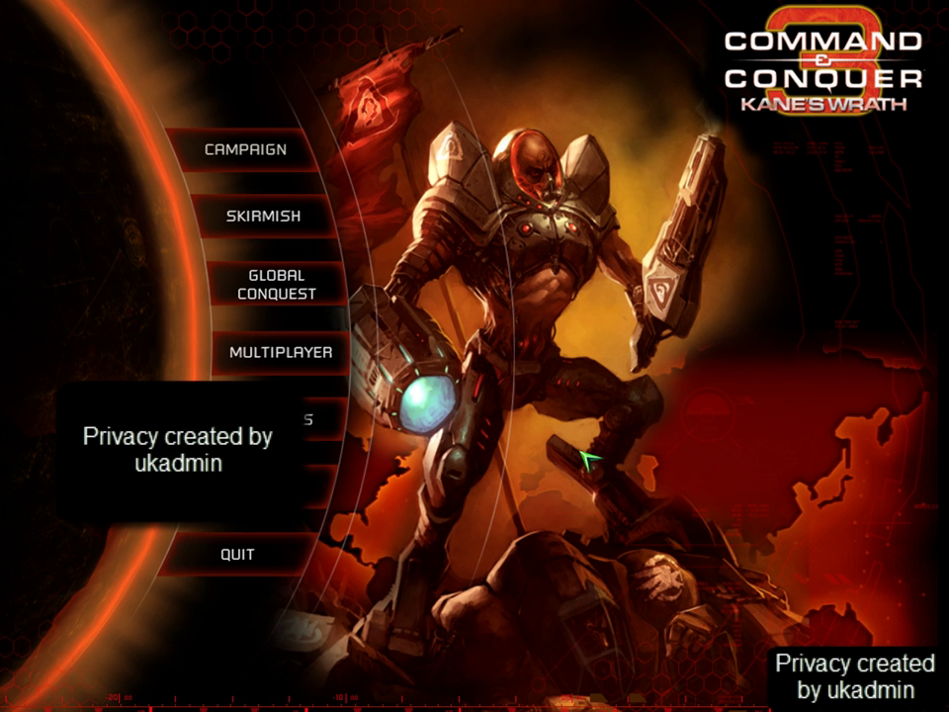